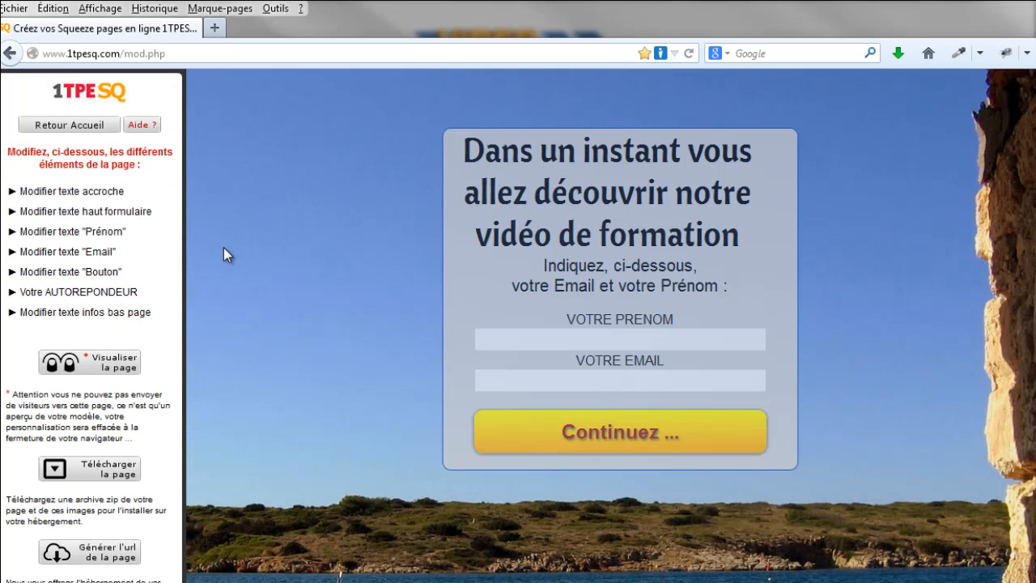
Change the page headline to "Découvrez nos vidéos de formation sur les lancements" on three lines and save it.
click(13, 195)
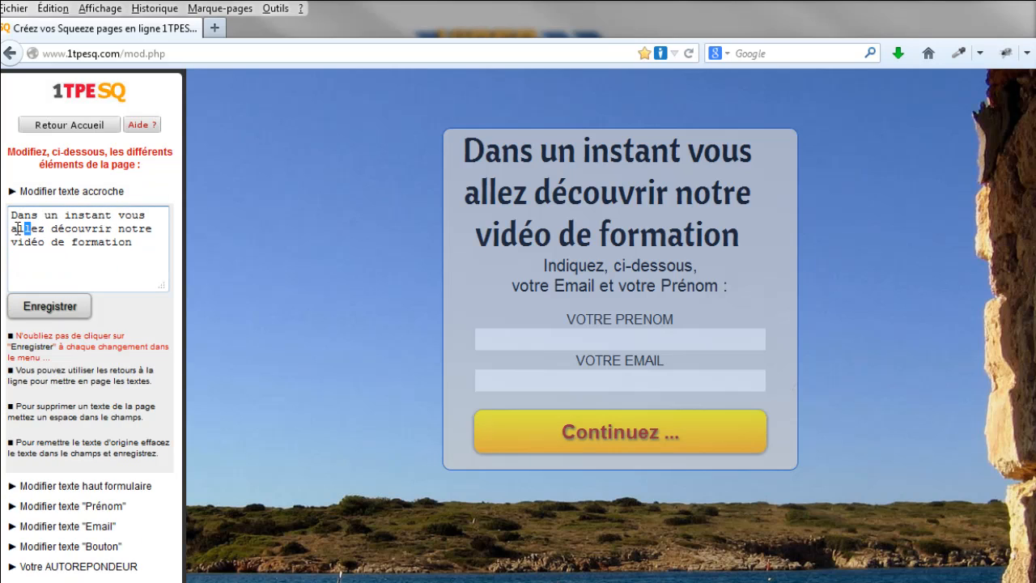
drag(29, 228, 11, 213)
text(Découvrez nos)
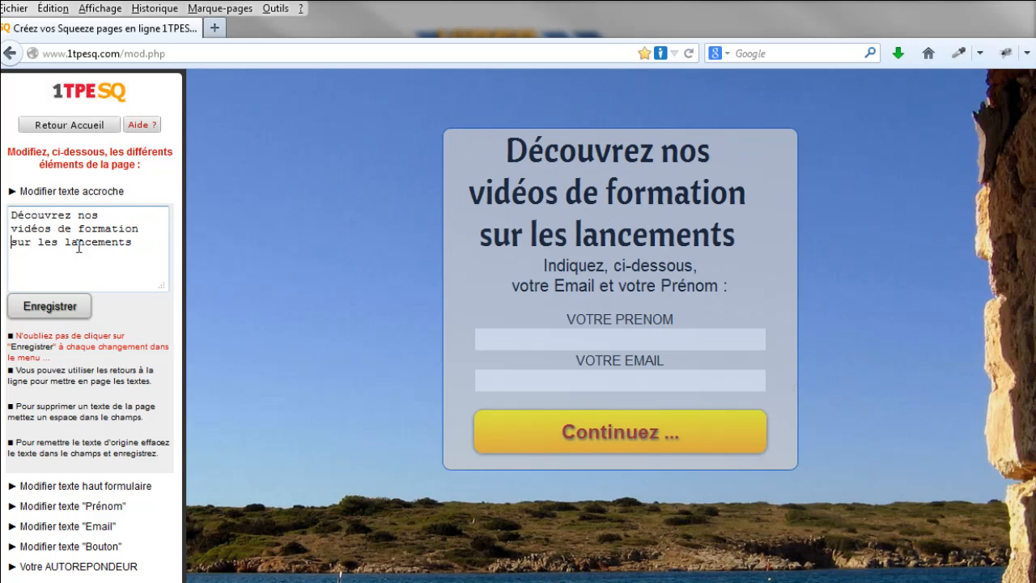
click(63, 301)
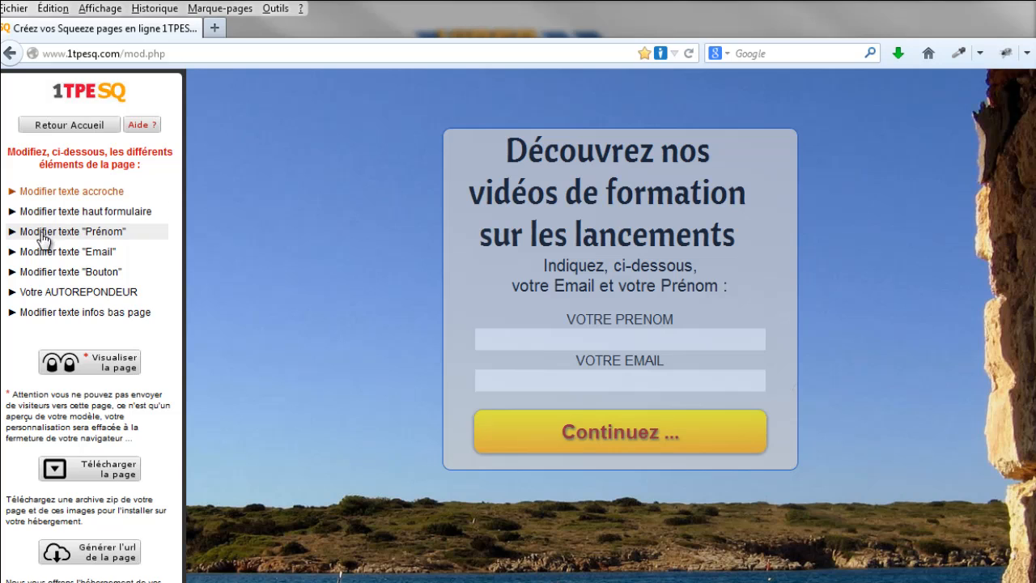
Change the text above the form to "Indiquez, ci-dessous, votre prénom et votre courriel :" and save it.
click(77, 212)
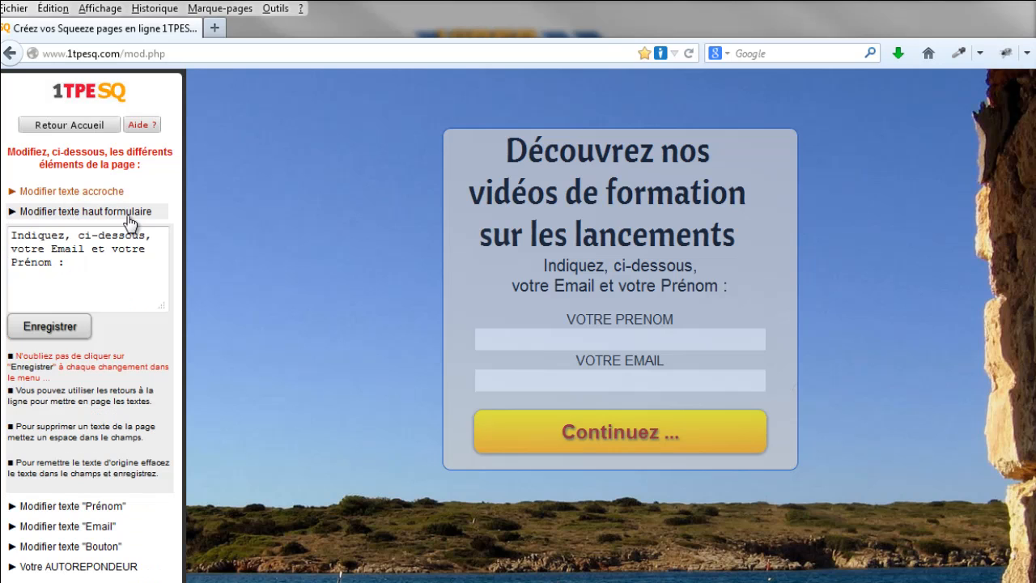
double_click(71, 249)
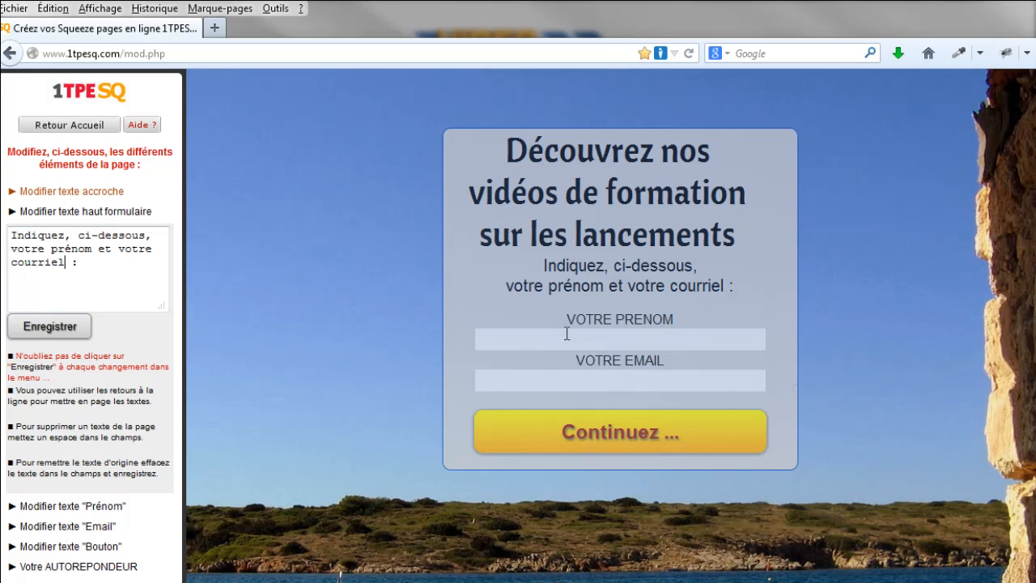
click(47, 326)
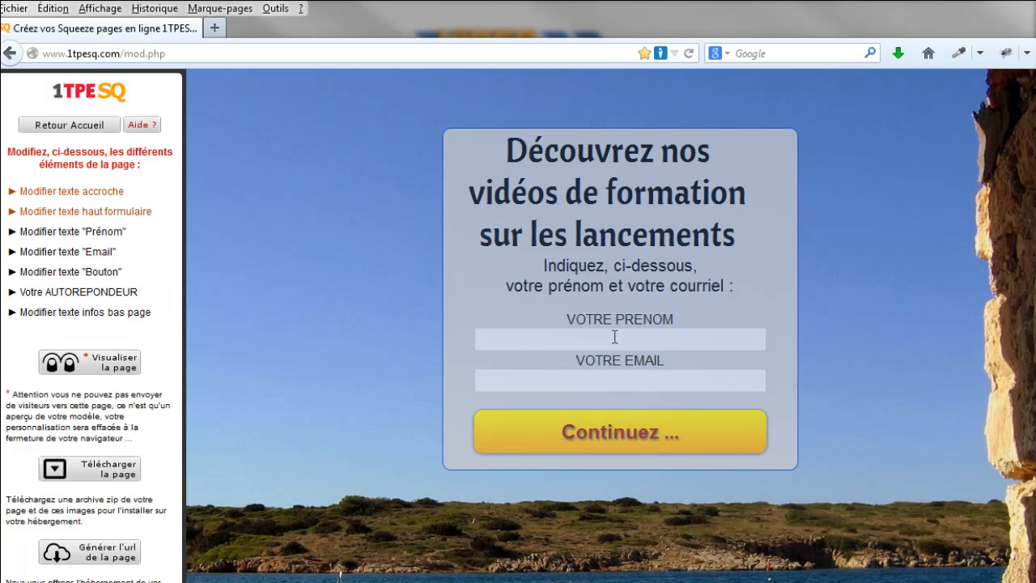
Change the e-mail field's label to "Votre courriel" and save it.
click(14, 254)
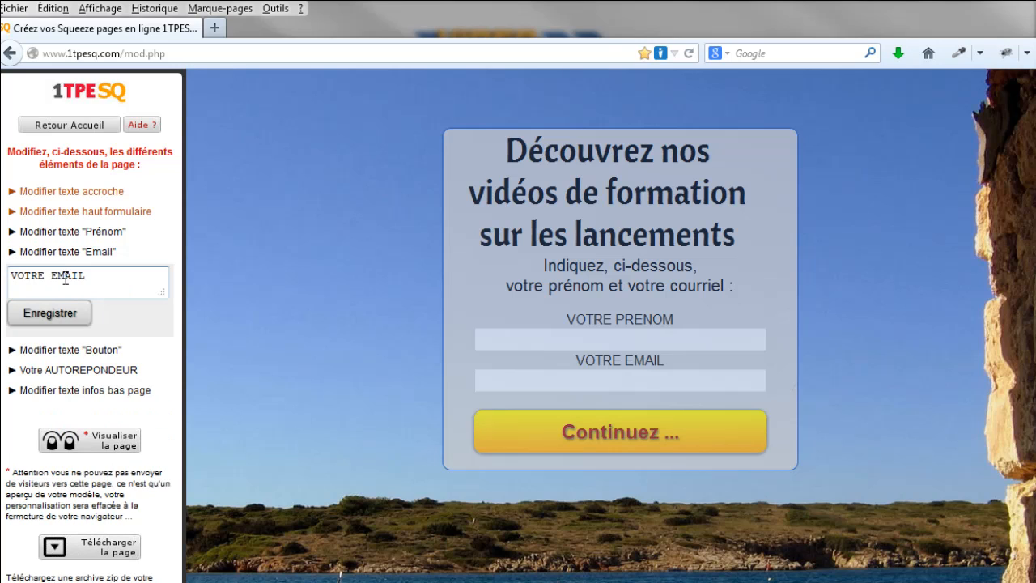
double_click(66, 276)
text(C)
click(61, 311)
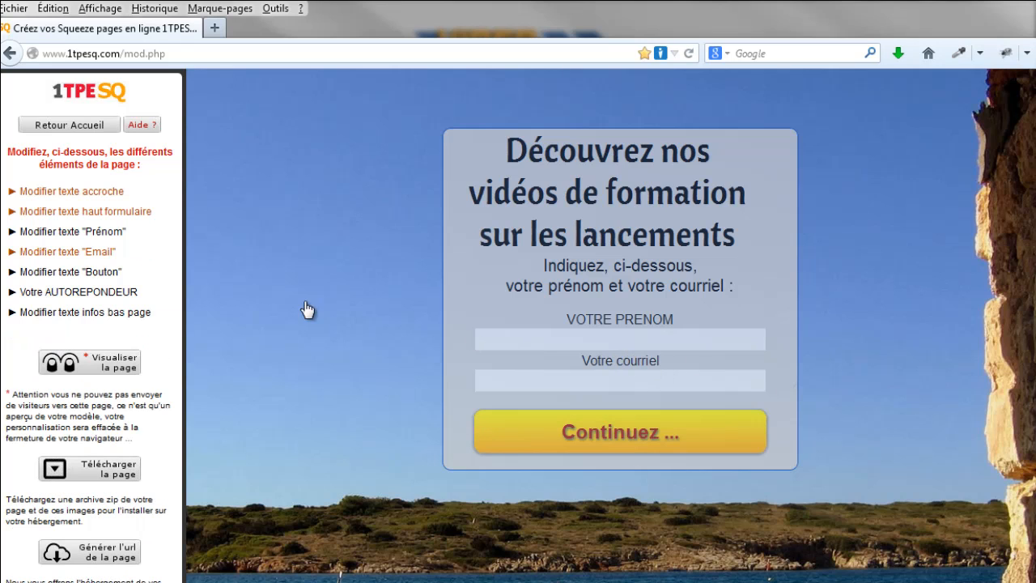
Set the first-name label to "Votre prénom" and the button text to "Oui, j'accède aux vidéos !", saving each.
click(70, 232)
click(65, 308)
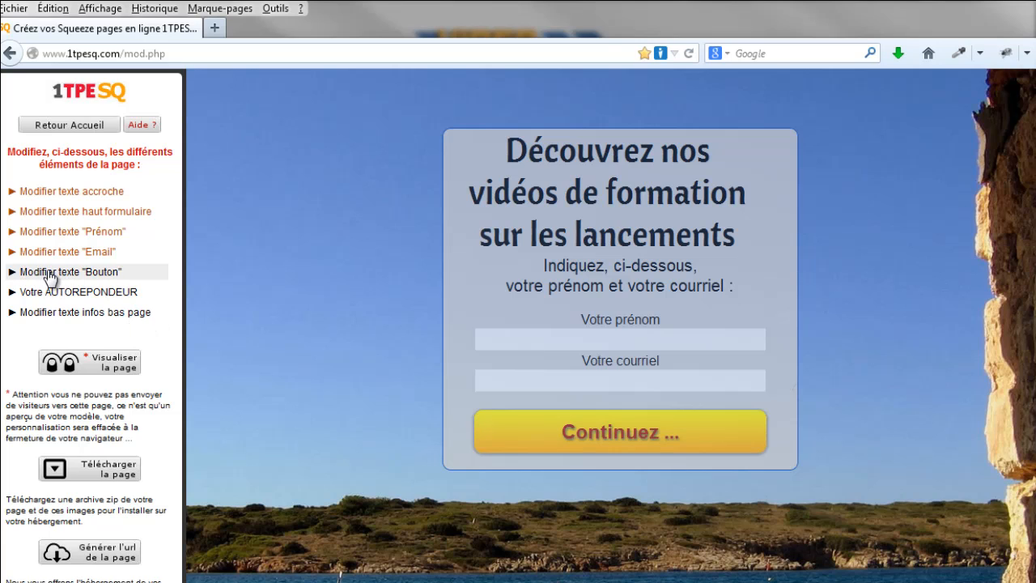
click(57, 274)
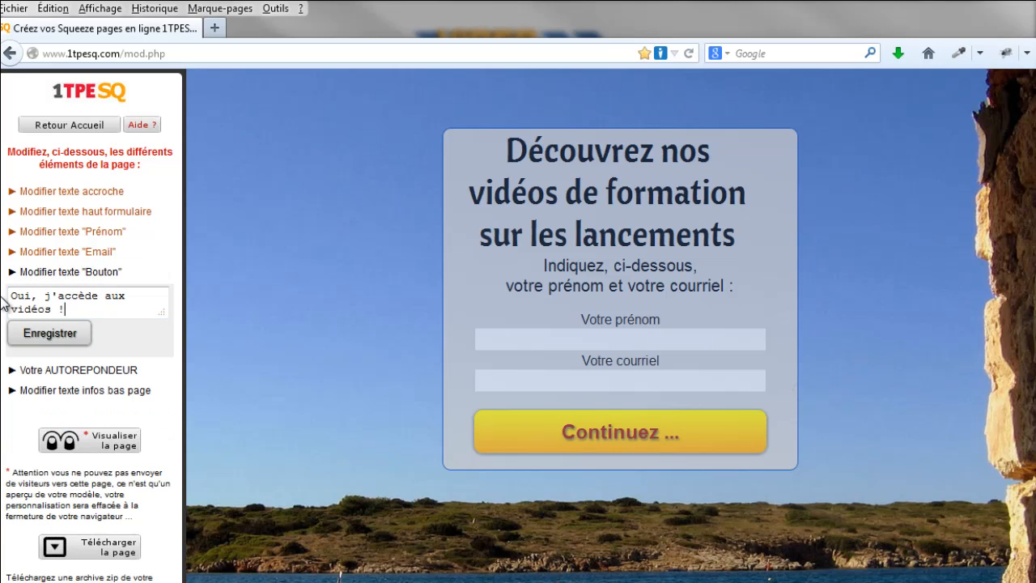
click(66, 332)
click(81, 313)
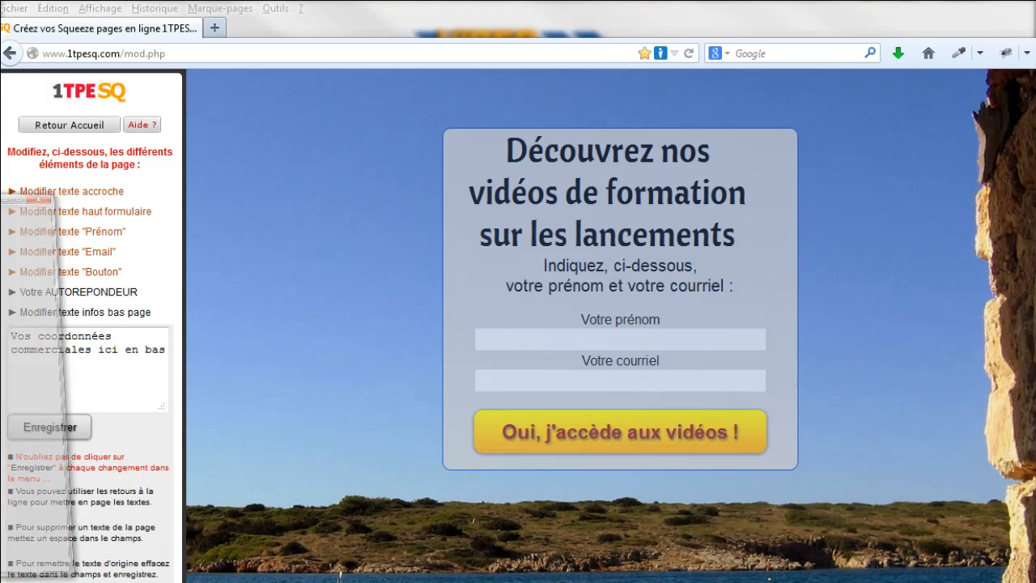
drag(0, 24, 260, 26)
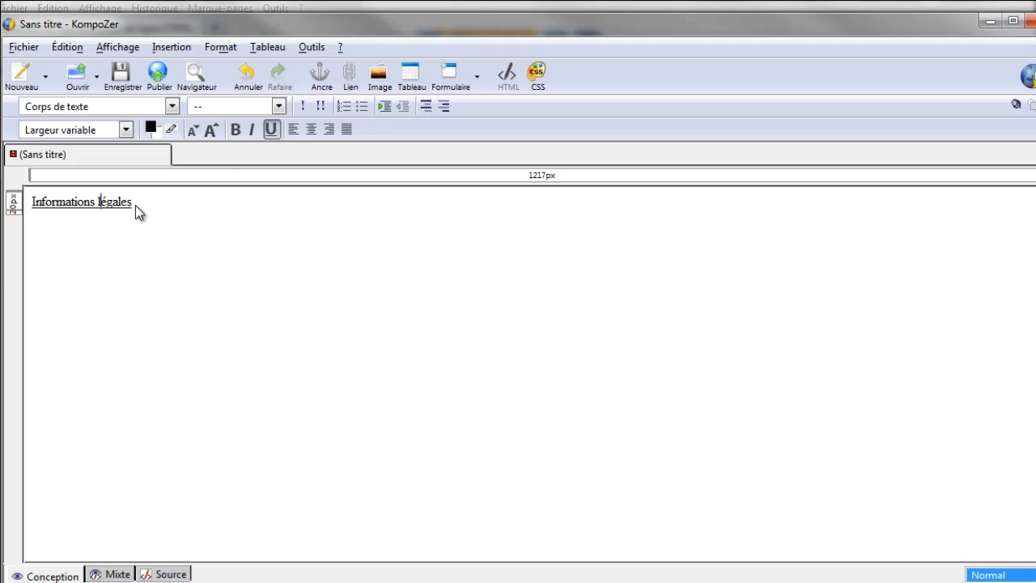
click(351, 77)
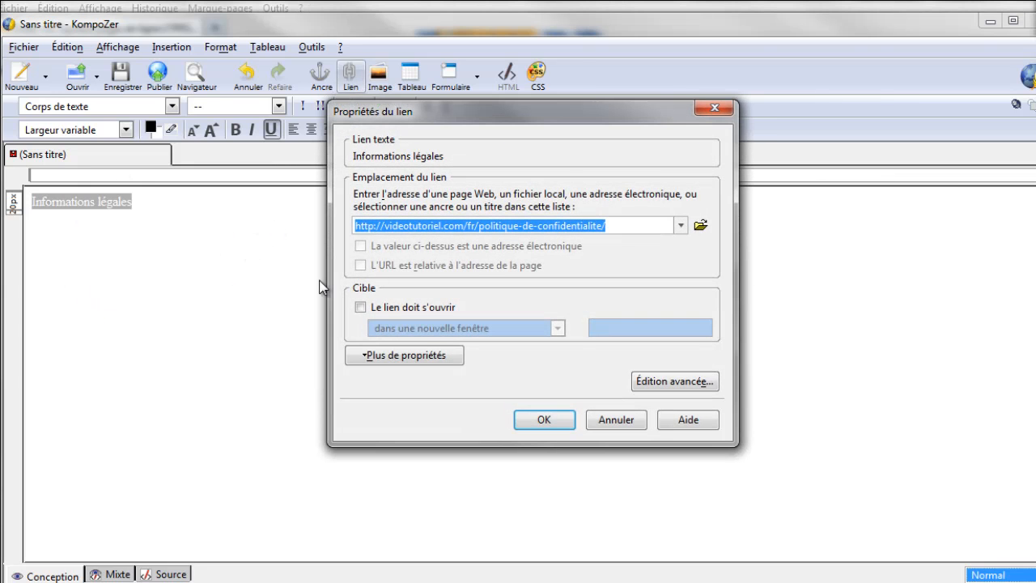
click(360, 308)
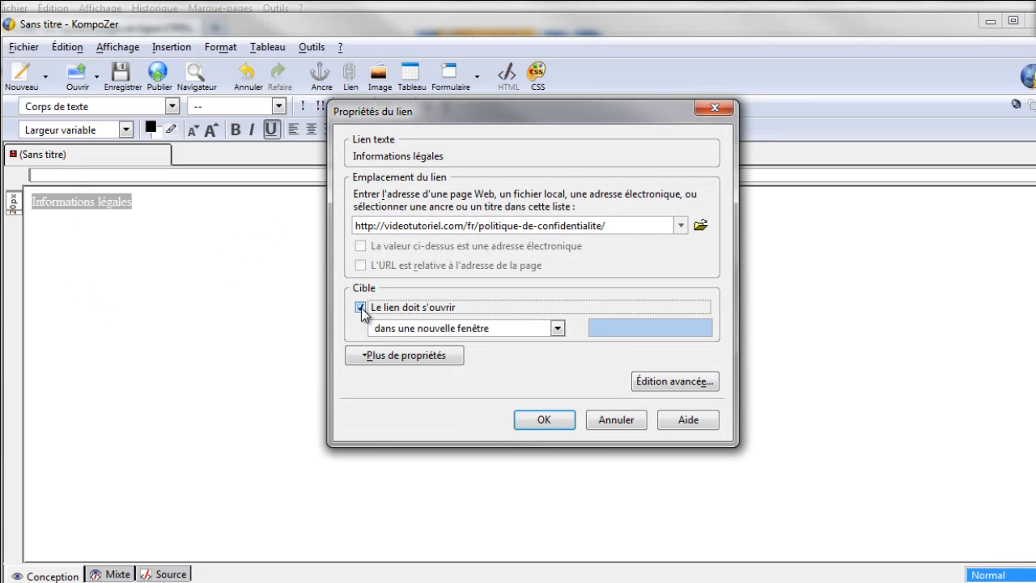
click(548, 421)
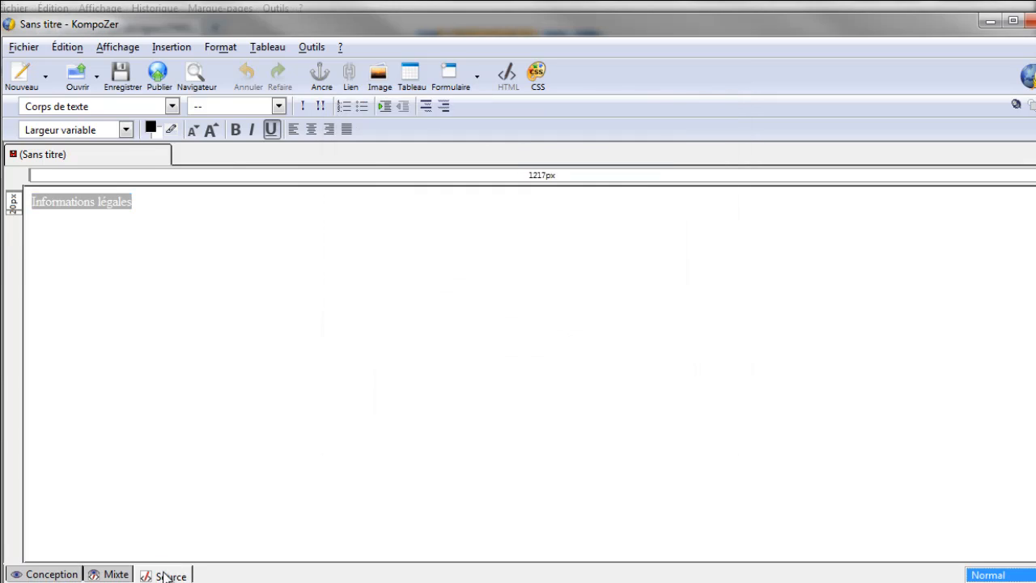
Copy the complete HTML anchor code of the "Informations légales" link from the page source.
click(164, 576)
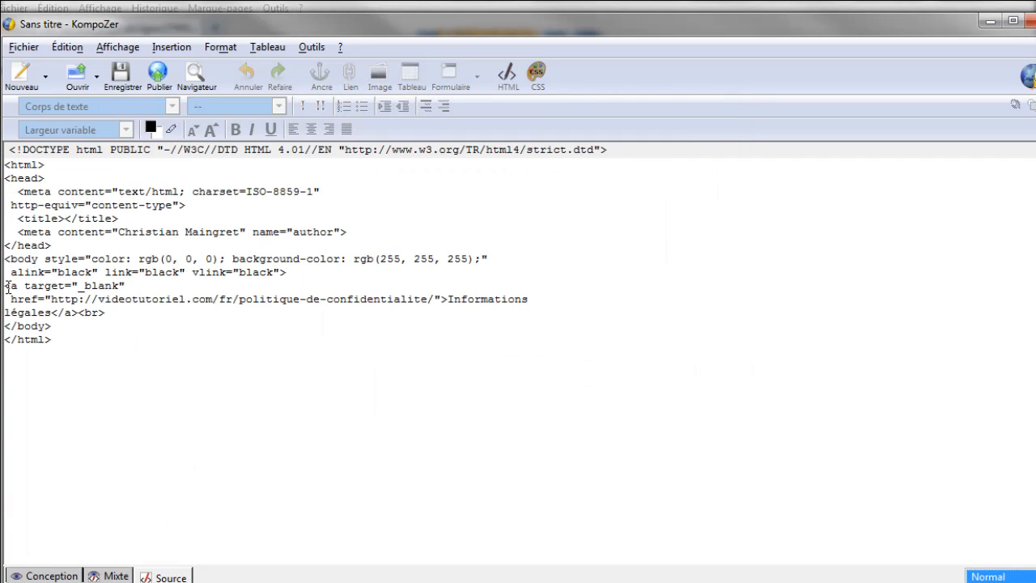
drag(6, 287, 76, 318)
key(ctrl+c)
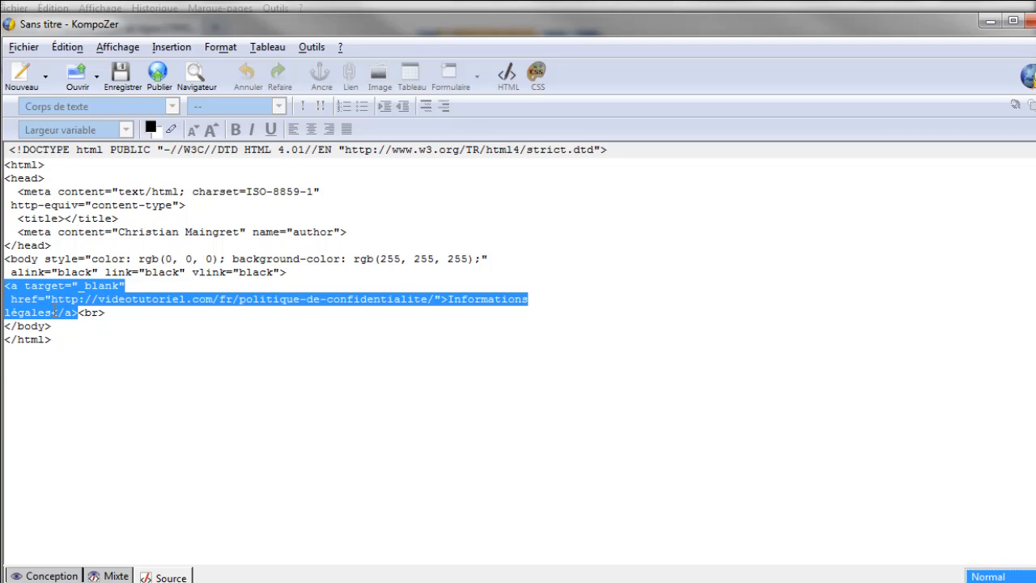
right_click(55, 312)
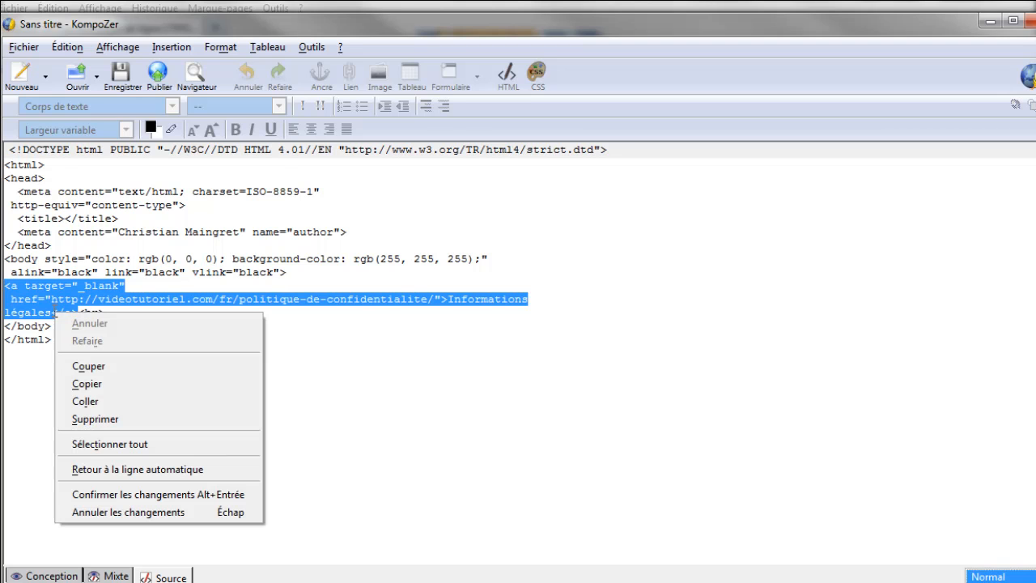
click(86, 384)
Back in the squeeze page editor, replace the footer text with the copied link code, save it and check the page footer.
key(alt+Tab)
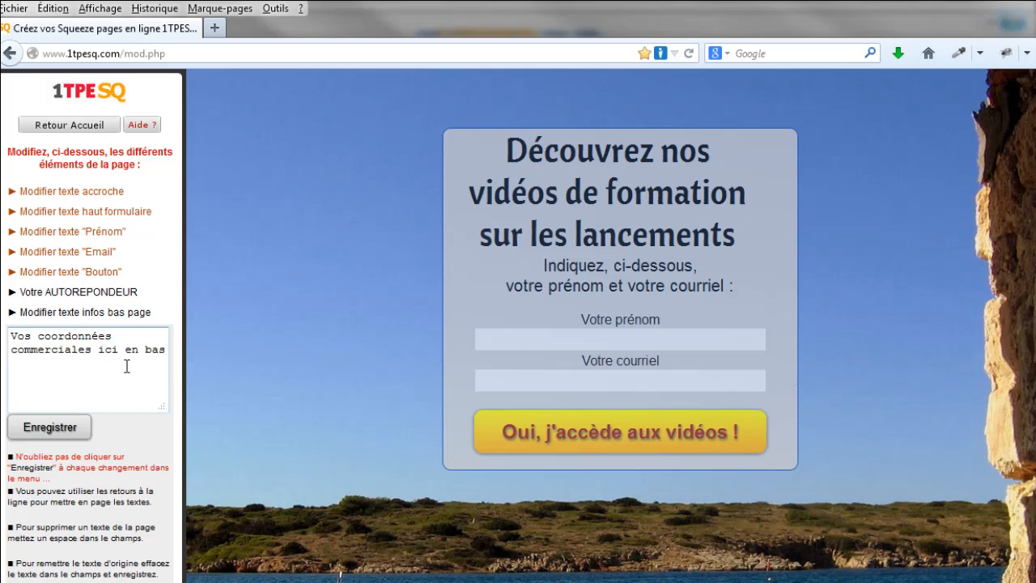
drag(164, 350, 11, 335)
key(ctrl+v)
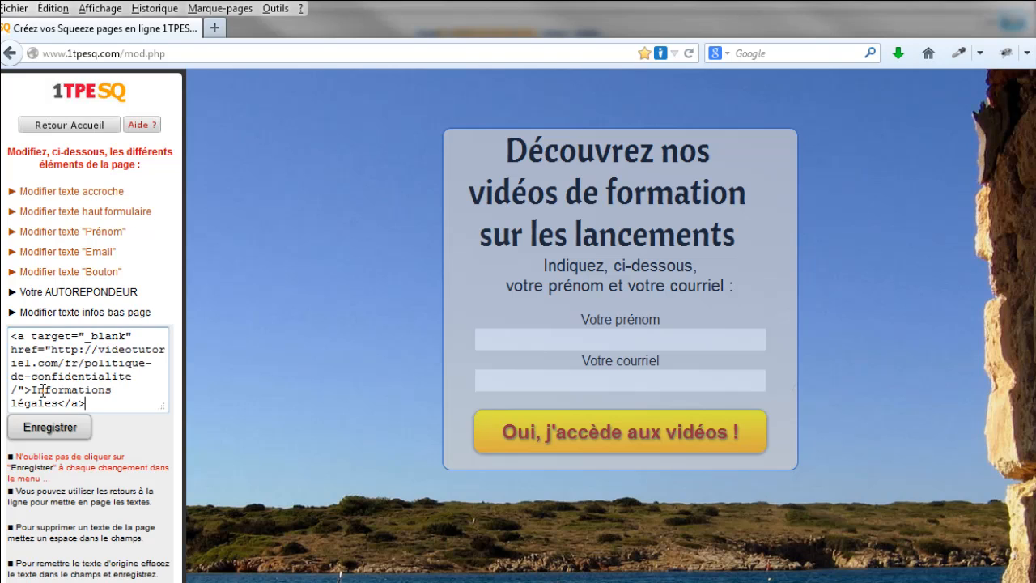
click(32, 431)
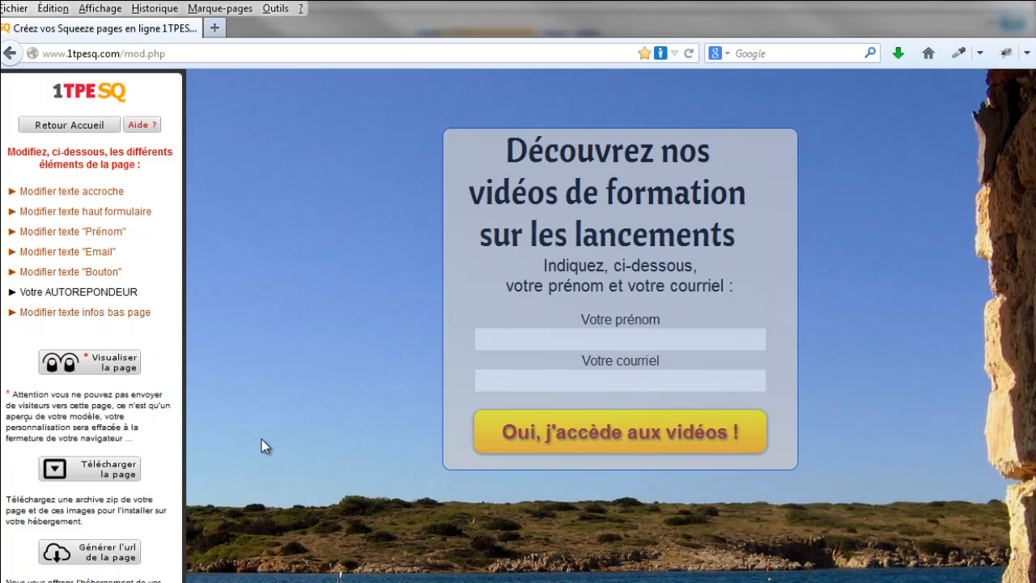
scroll(997, 225, down, 5)
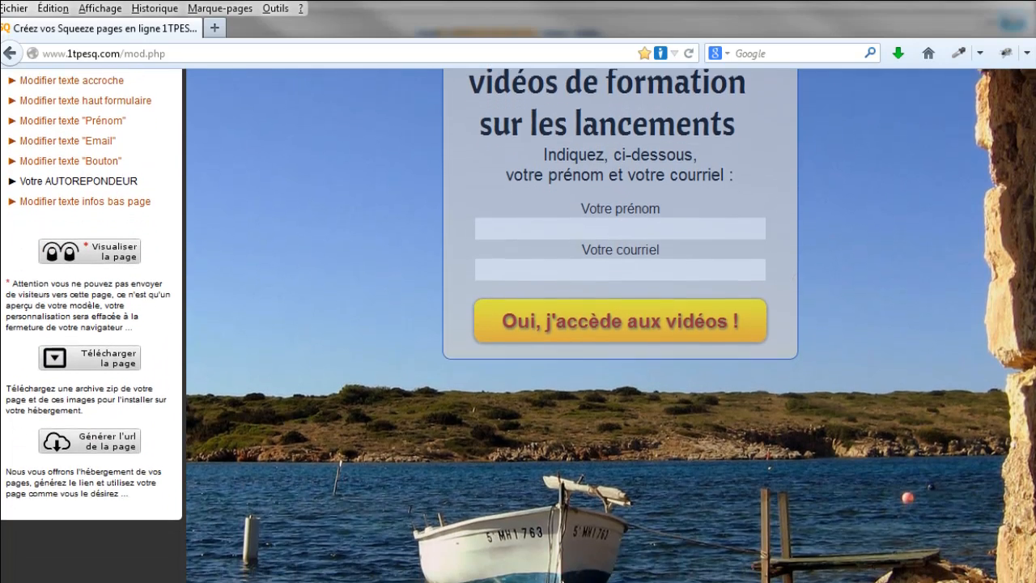
scroll(611, 324, down, 3)
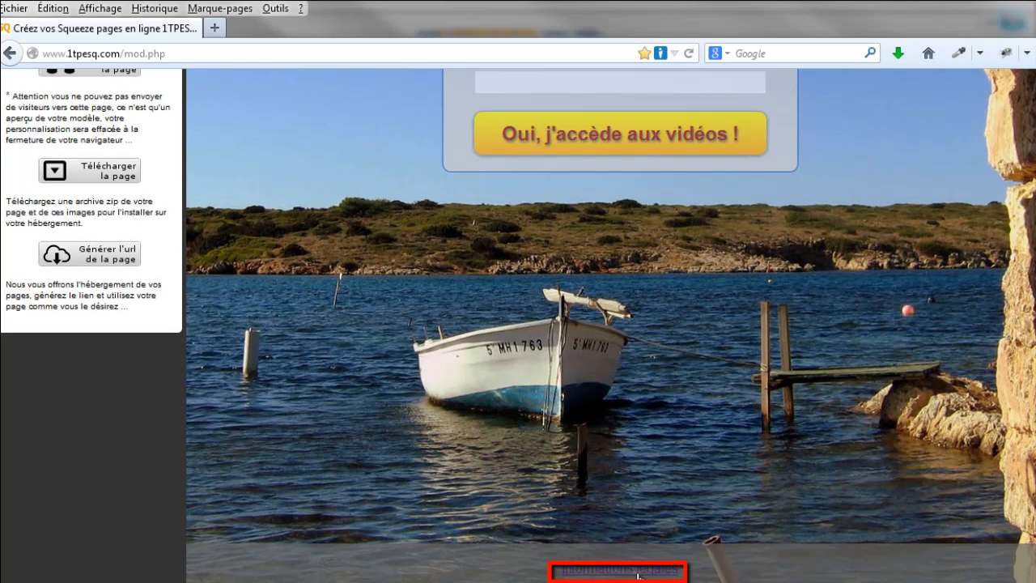
scroll(69, 310, up, 9)
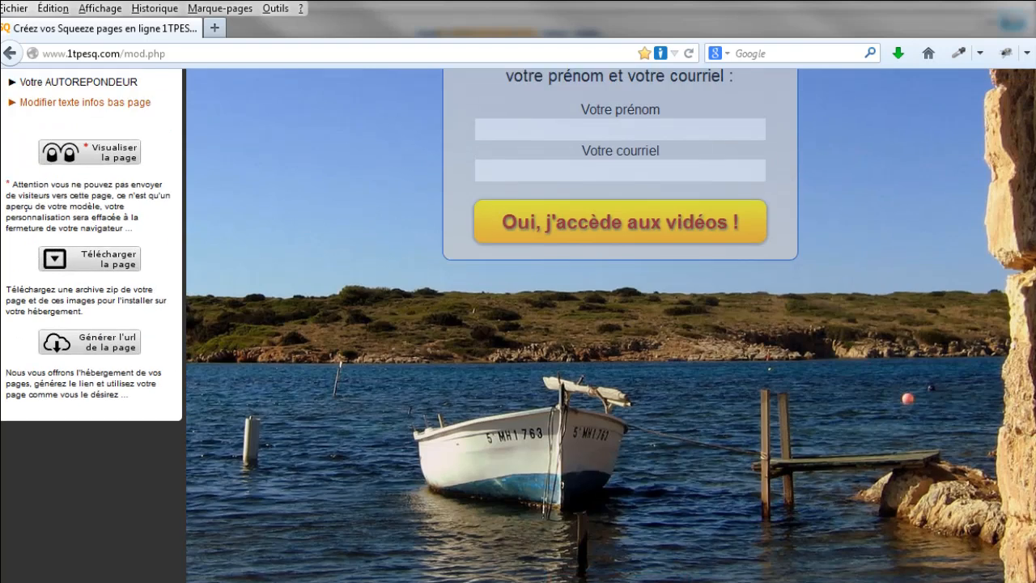
Open the autoresponder settings, choose SG-Autorépondeur as the service and view its member, list and "parrain" fields.
click(75, 295)
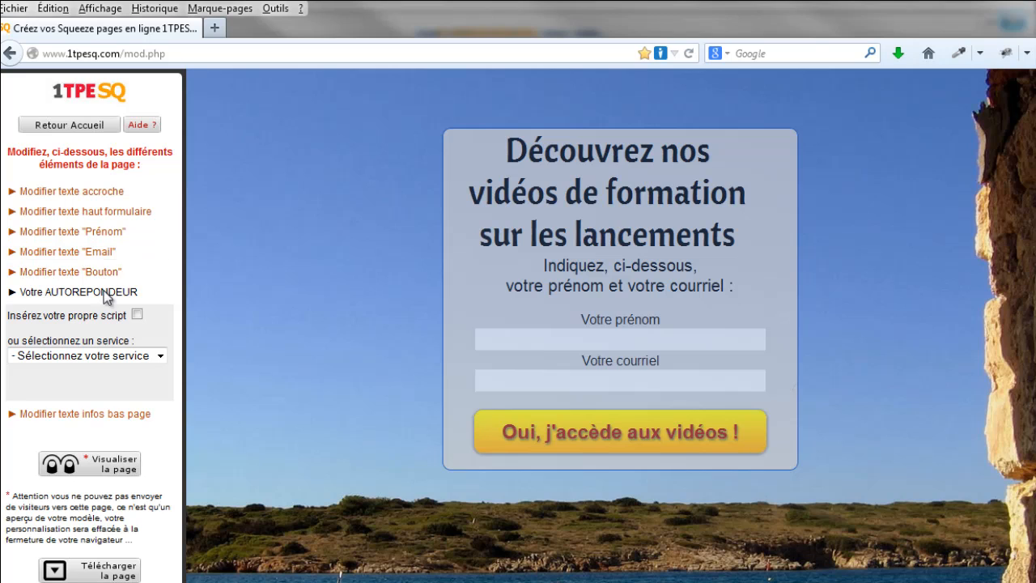
click(160, 357)
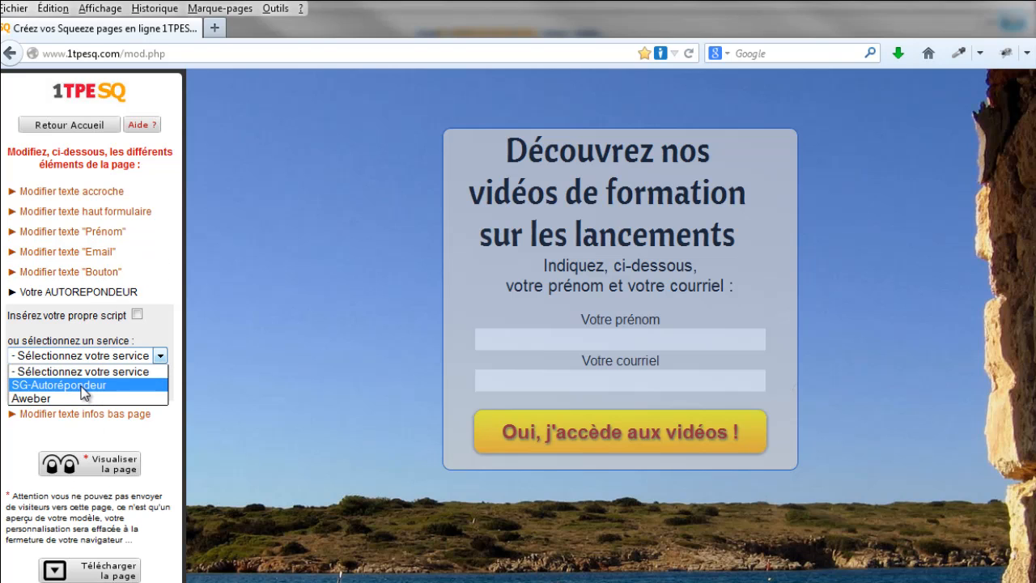
click(84, 387)
scroll(132, 431, down, 3)
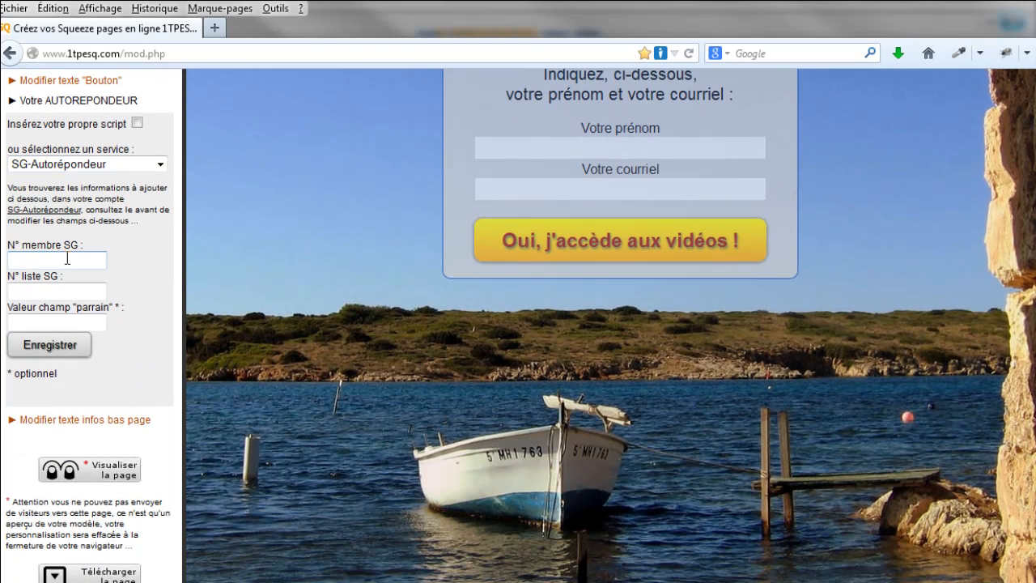
click(77, 259)
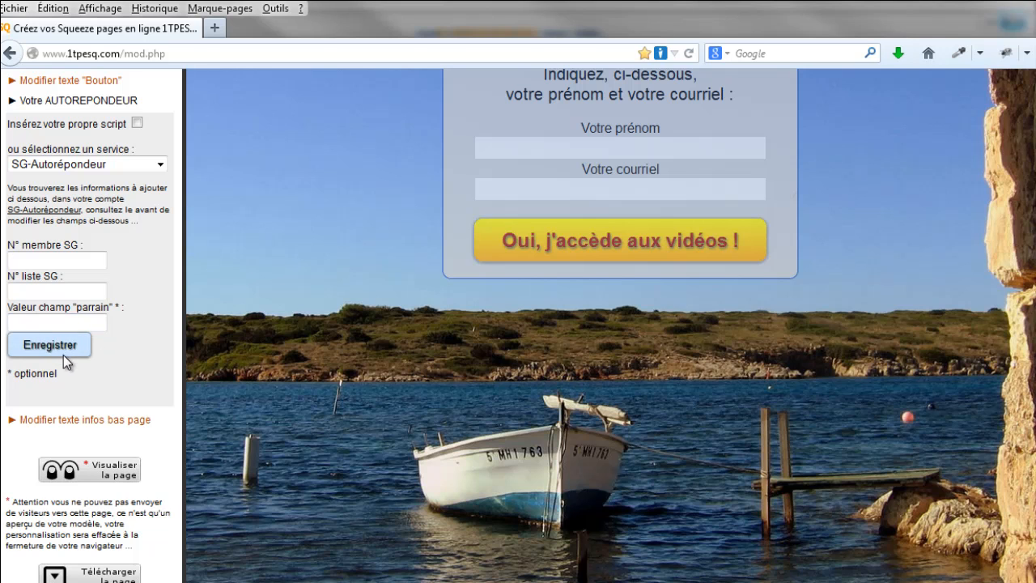
scroll(134, 365, up, 2)
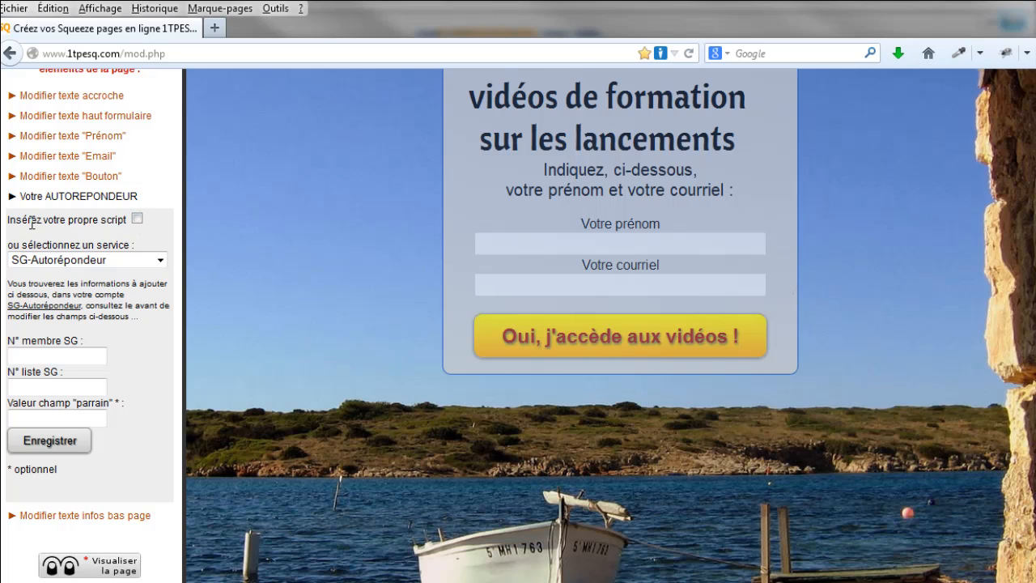
Enable inserting a custom autoresponder script and paste in the web form's JavaScript code copied from GetResponse.
click(137, 219)
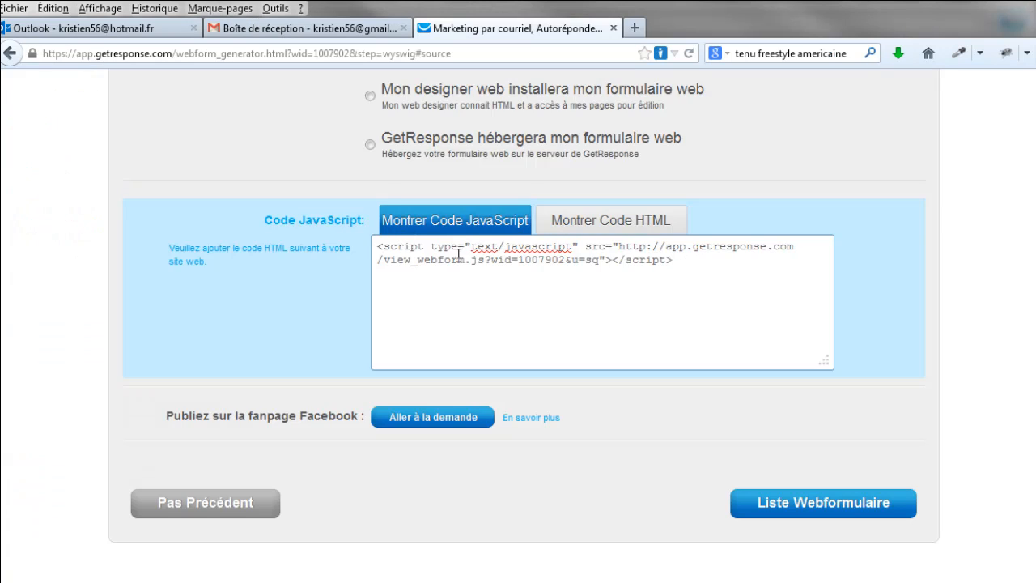
triple_click(460, 254)
key(ctrl+c)
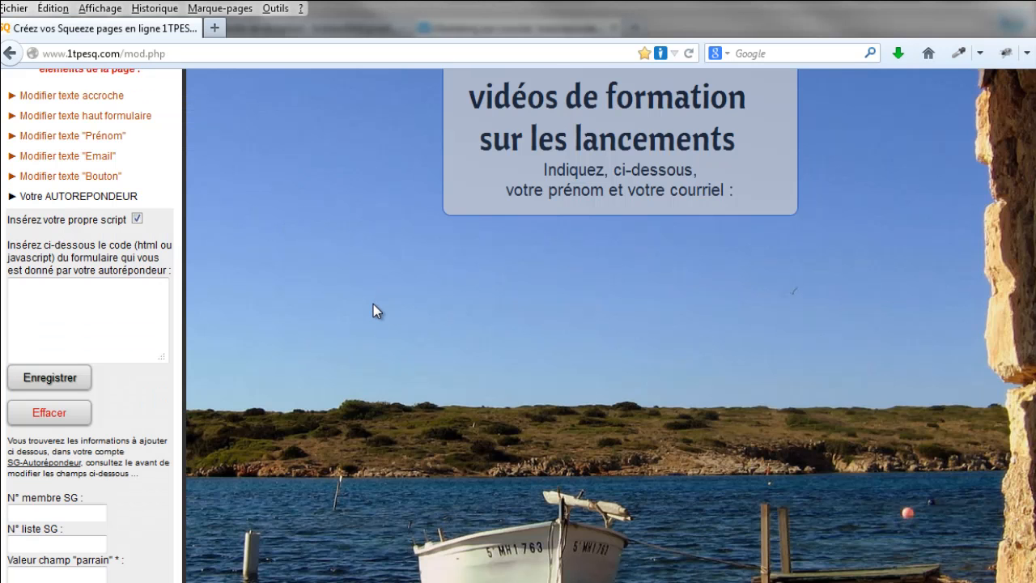
click(92, 292)
key(ctrl+v)
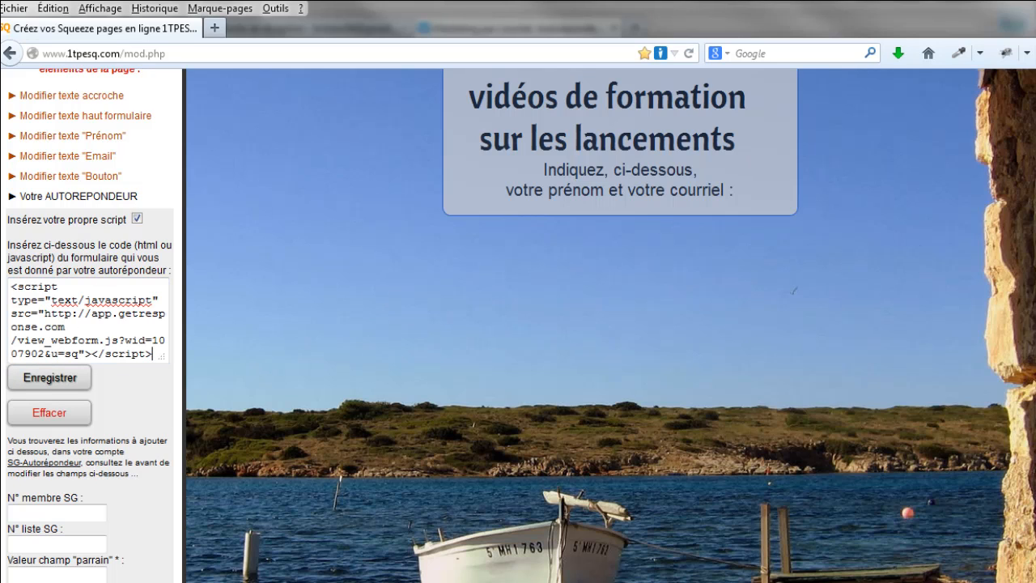
Save the GetResponse script with the custom script option enabled and check the form embedded in the page.
scroll(611, 324, up, 2)
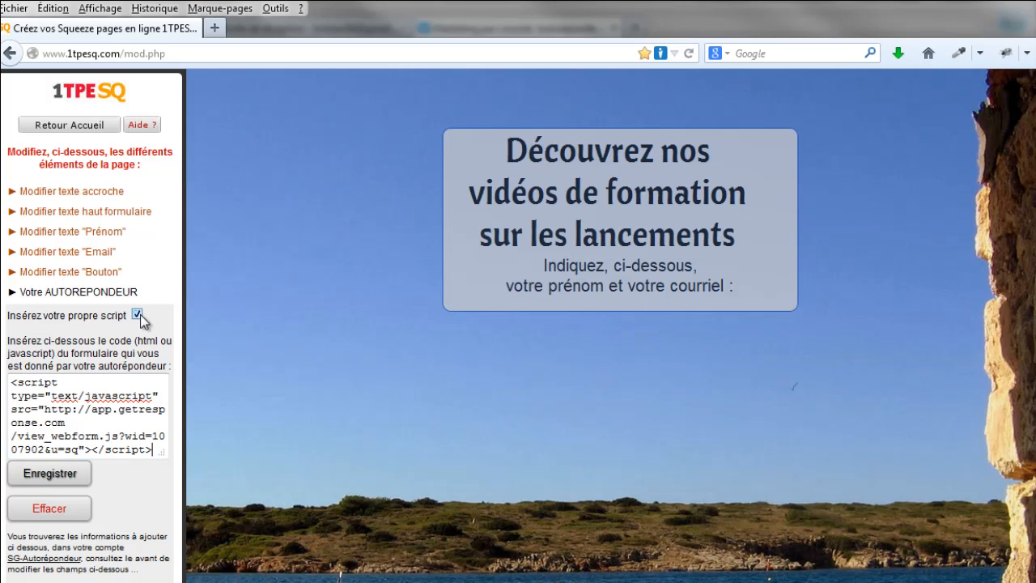
click(137, 315)
click(137, 315)
click(51, 476)
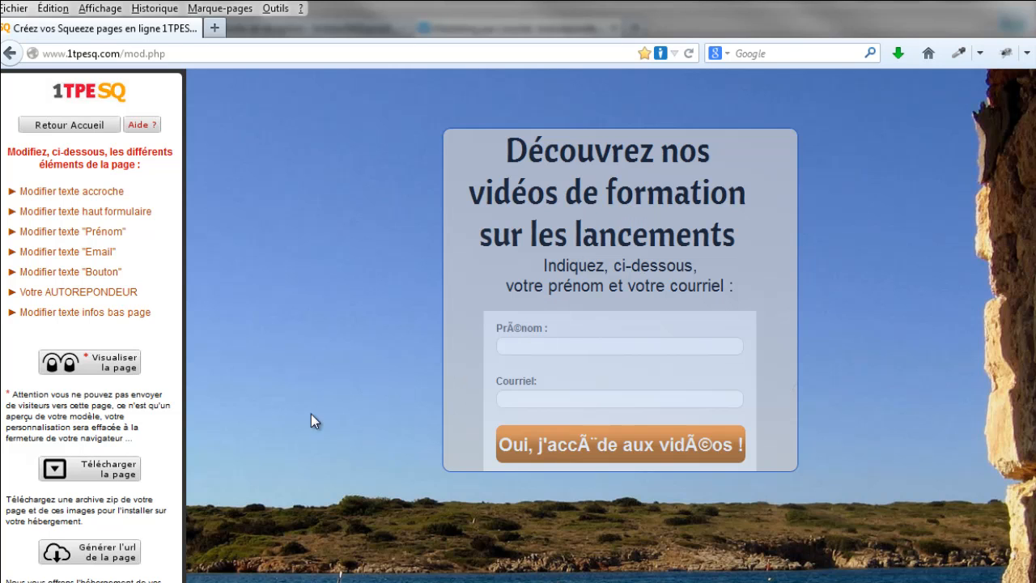
scroll(309, 403, down, 2)
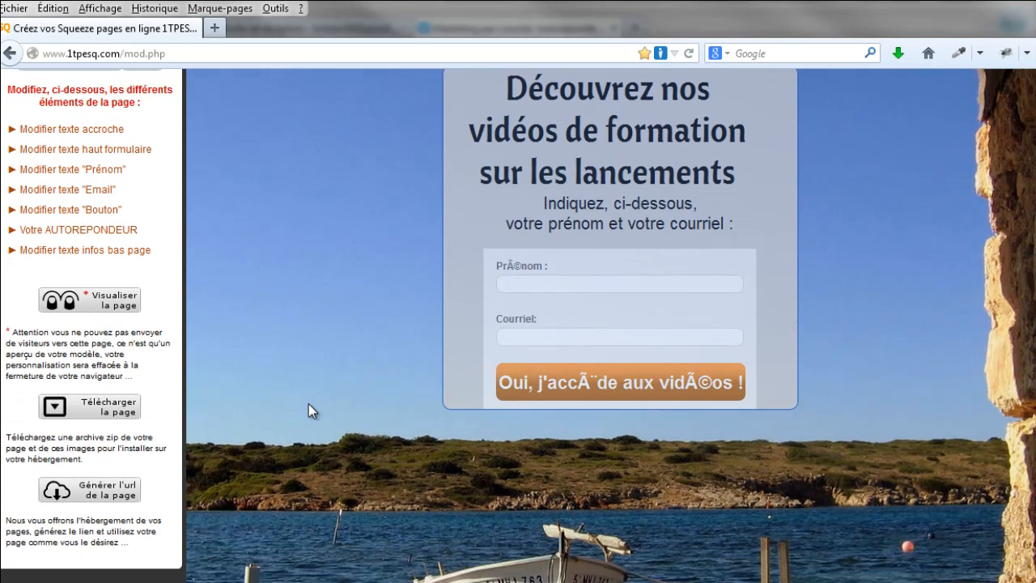
Preview the finished squeeze page, close the preview, and open and dismiss the option to download the page.
click(110, 271)
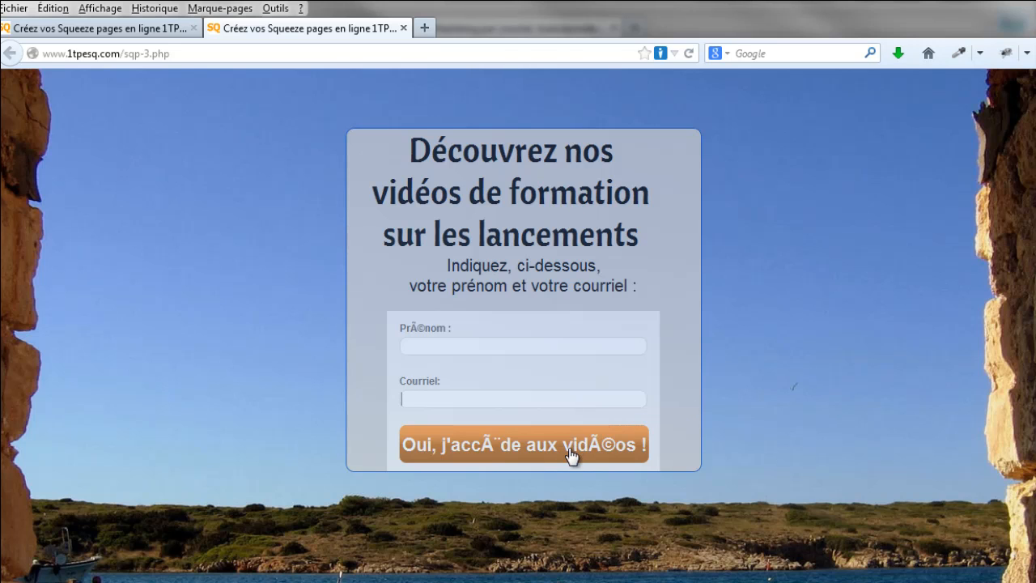
click(404, 28)
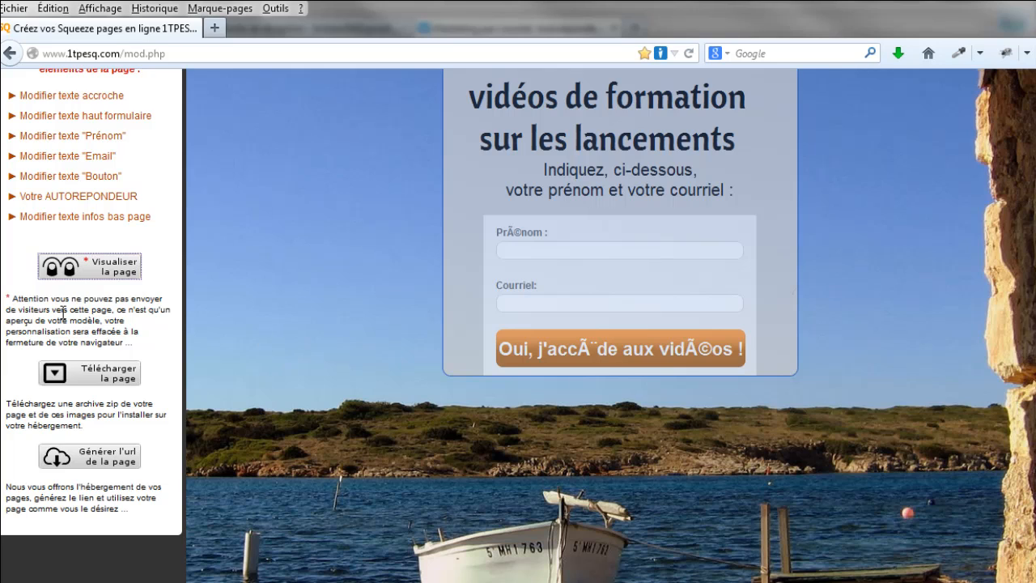
click(105, 378)
key(Escape)
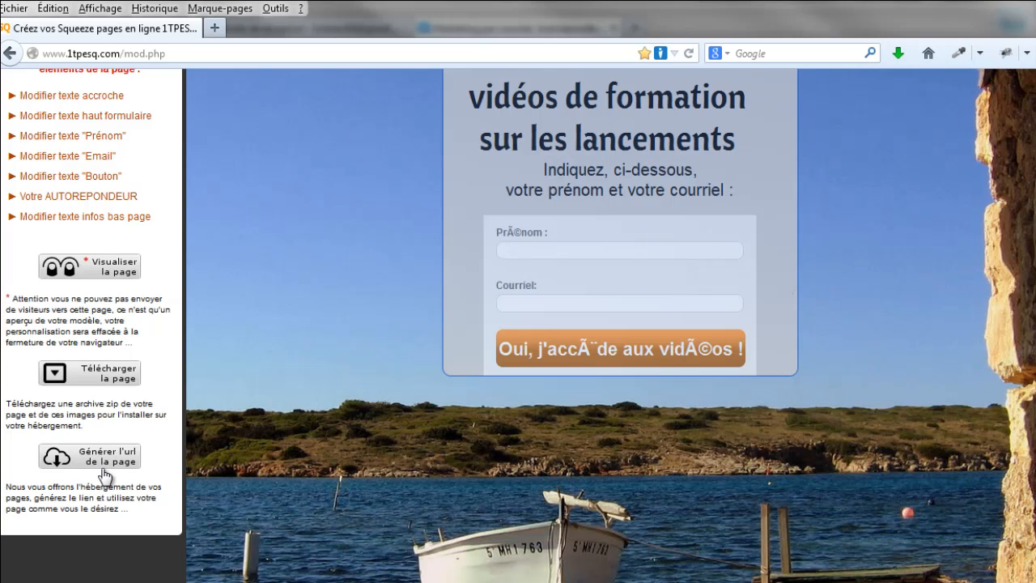
Generate the page's hosted URL, signing in with the filled-in 1TPE member credentials and creating the page at the proposed address.
click(99, 460)
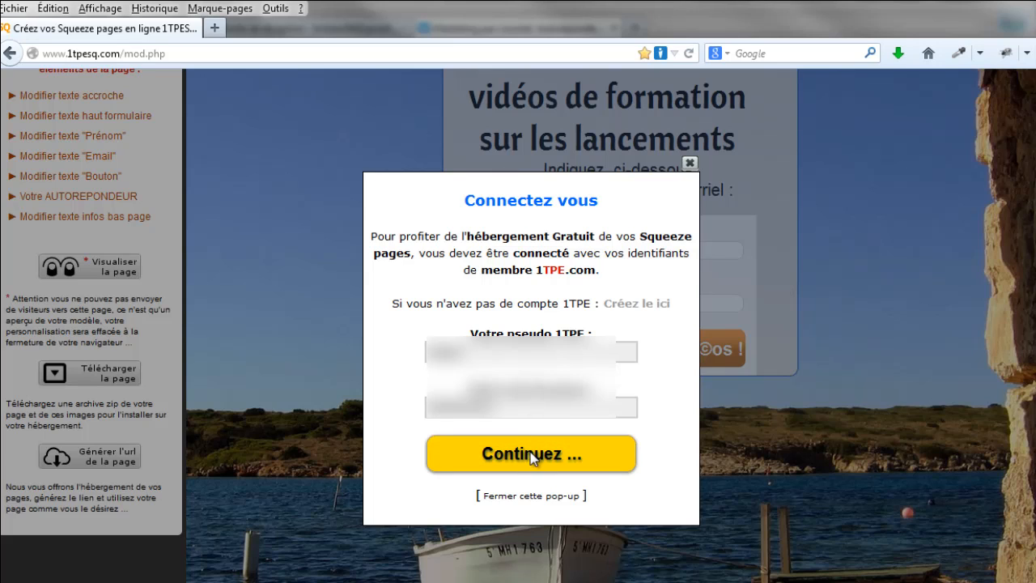
click(532, 458)
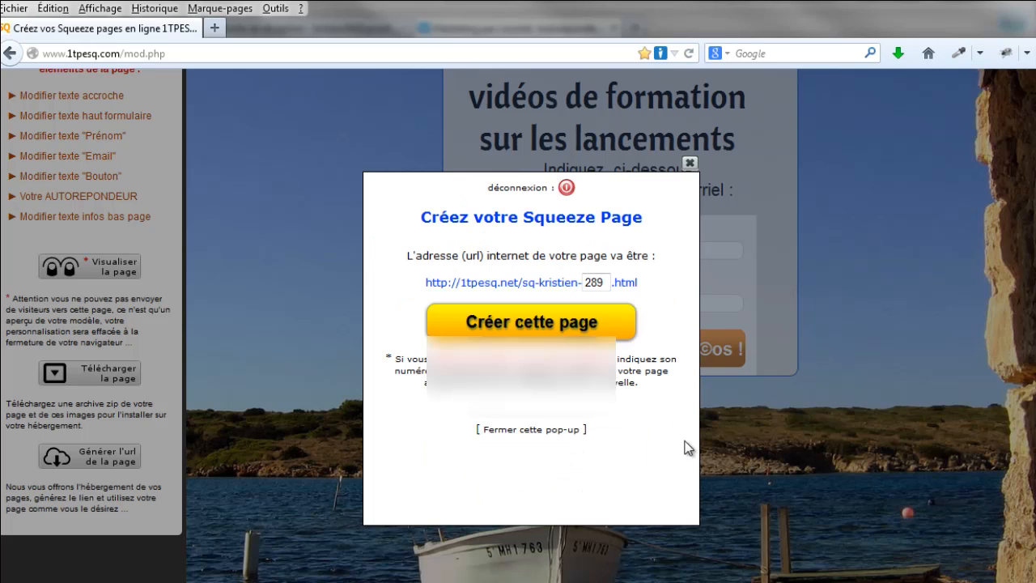
click(564, 324)
Copy the web address of the created squeeze page and open it in a new browser tab.
drag(611, 318, 425, 319)
key(ctrl+c)
right_click(444, 321)
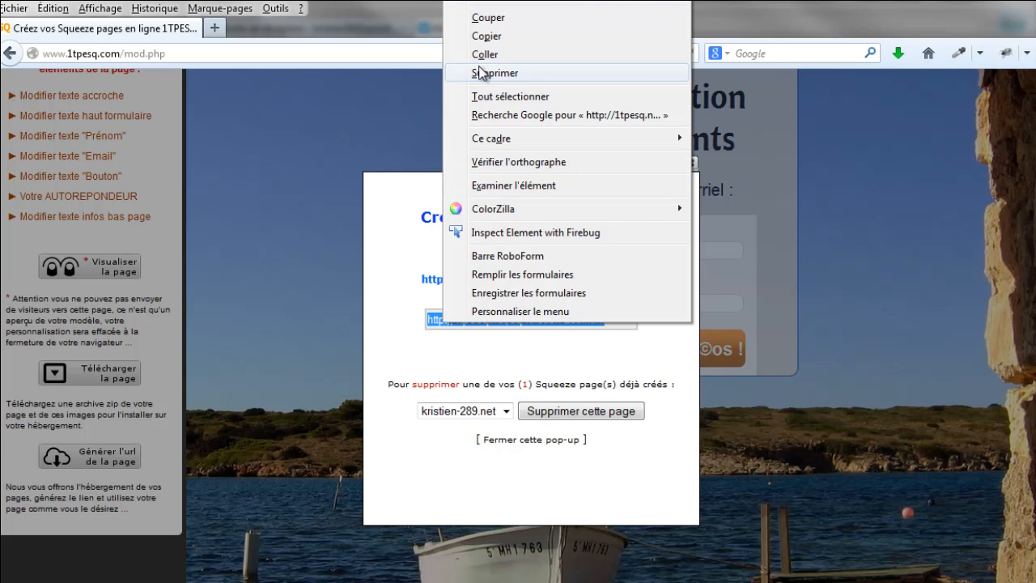
click(486, 36)
click(212, 31)
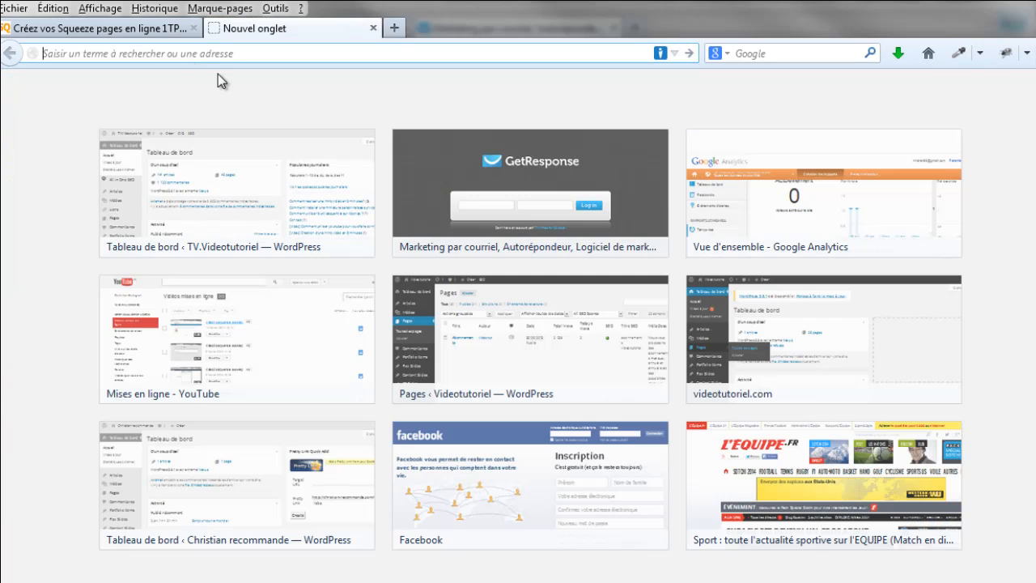
right_click(240, 54)
click(289, 130)
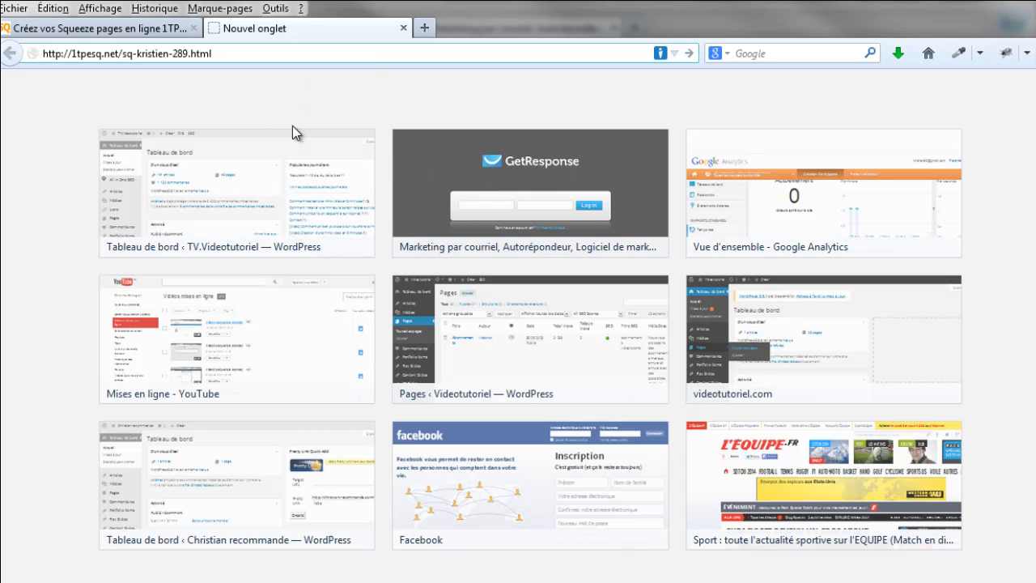
key(Return)
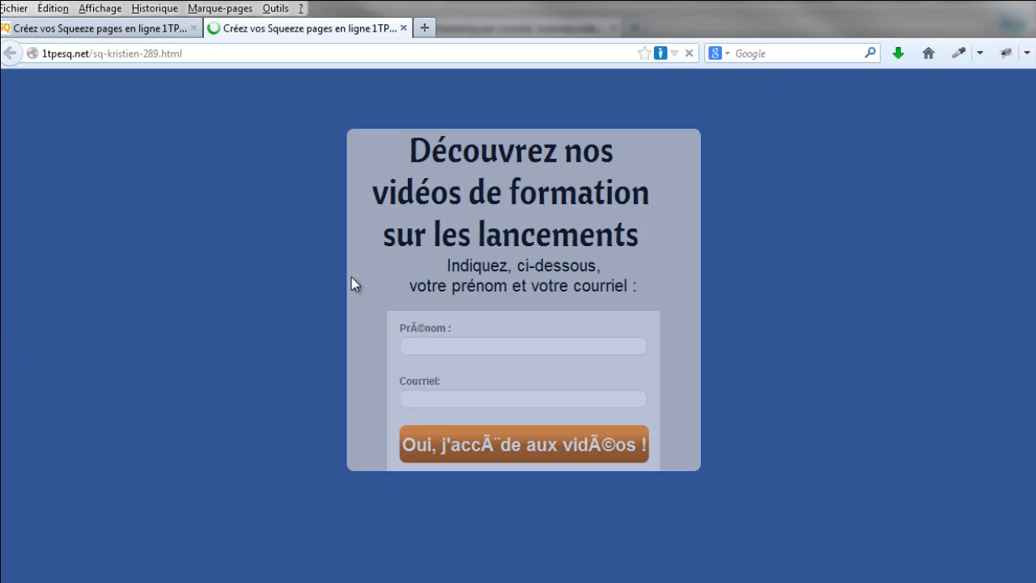